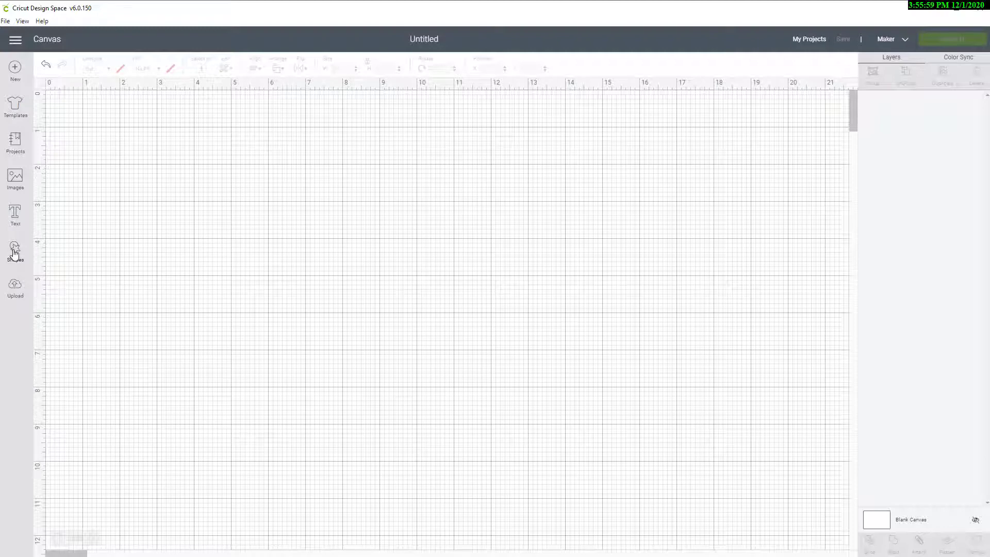
- Add one circle and two squares to the canvas and spread them apart, with the circle below the squares
click(13, 258)
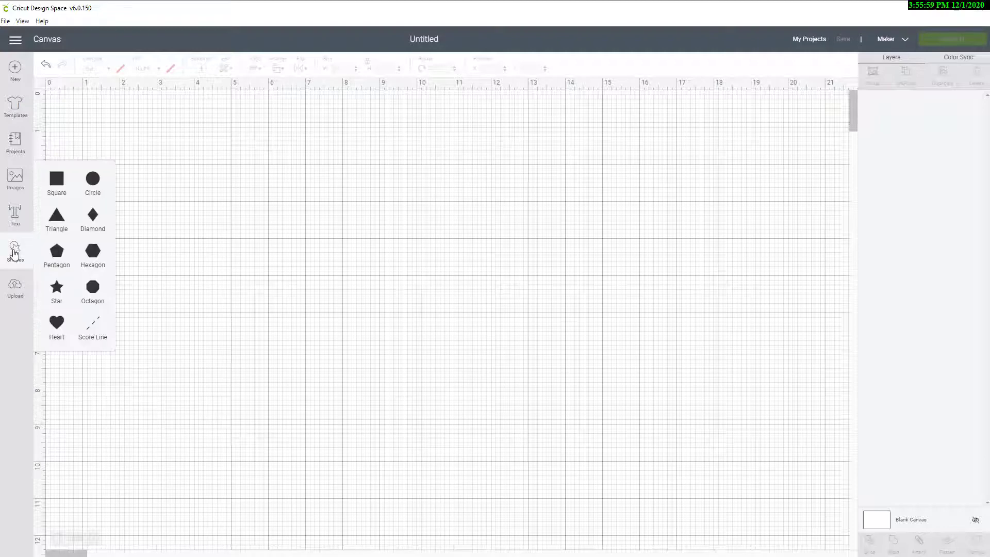
click(93, 180)
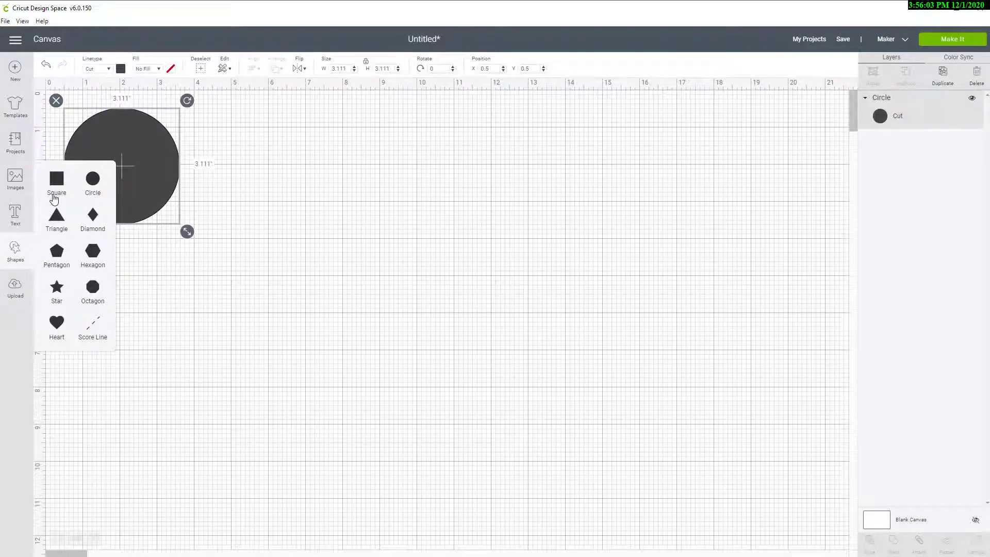
double_click(54, 199)
drag(157, 197, 619, 201)
drag(167, 181, 418, 191)
drag(142, 178, 221, 336)
drag(356, 426, 691, 412)
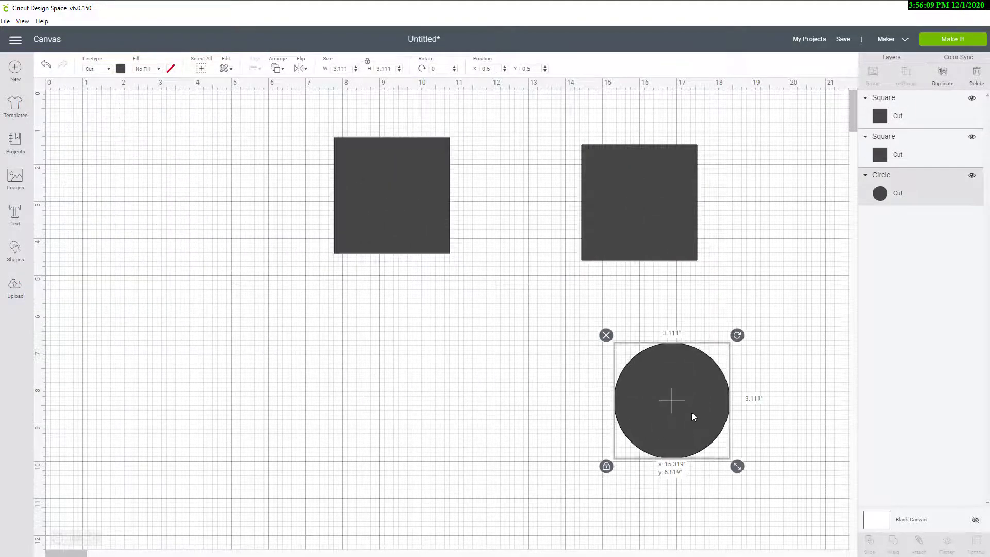
- Set the material colour of the left square to light pink and the right square to dark orange
click(394, 209)
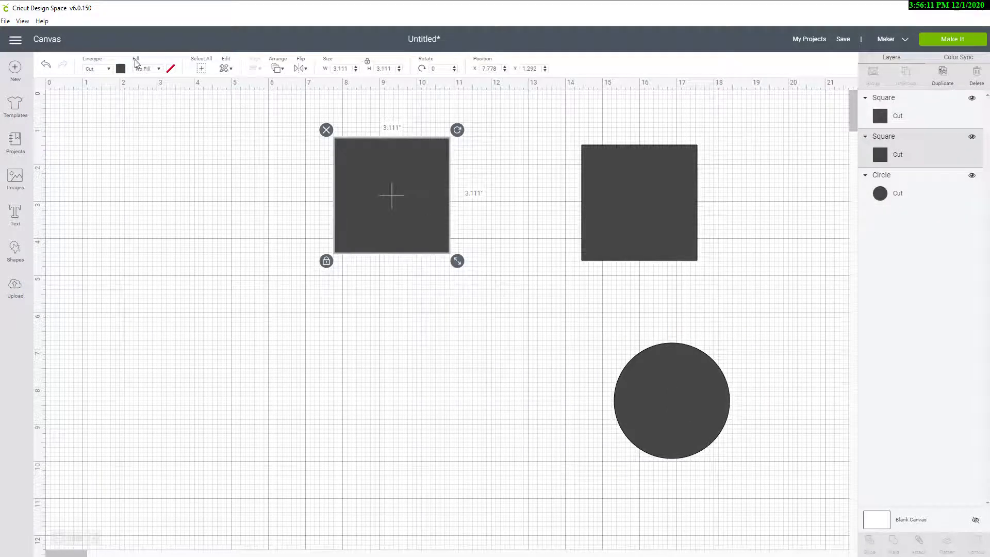
click(121, 69)
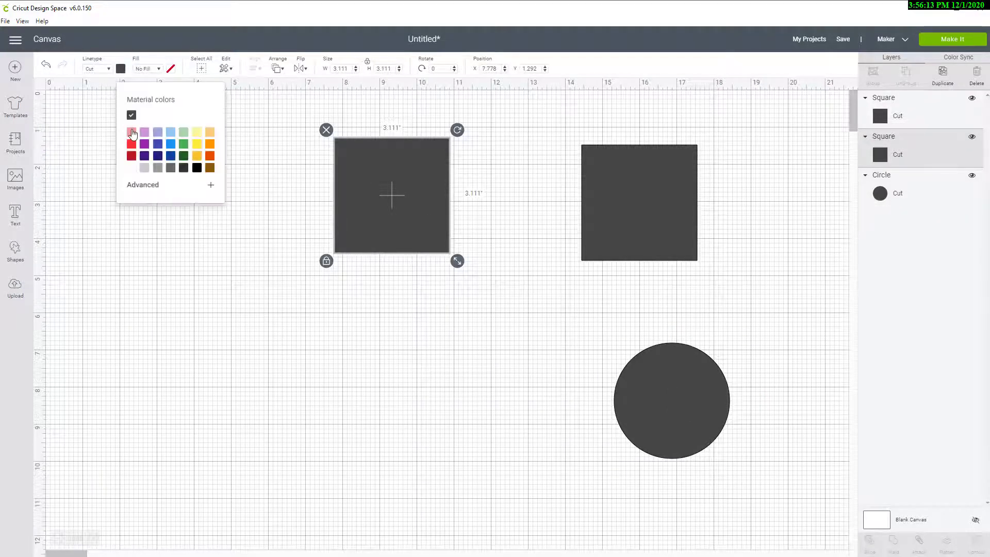
click(134, 133)
click(607, 218)
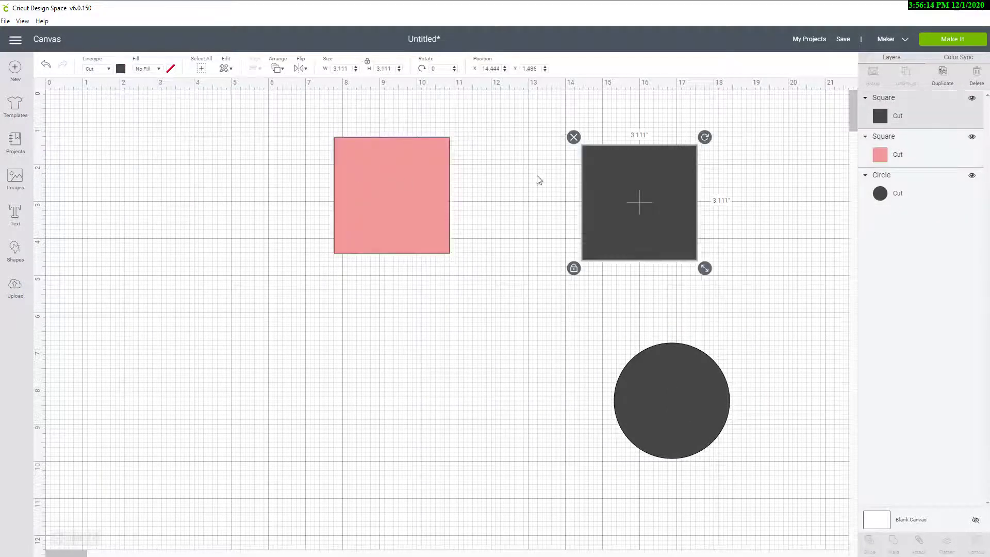
click(120, 69)
click(210, 155)
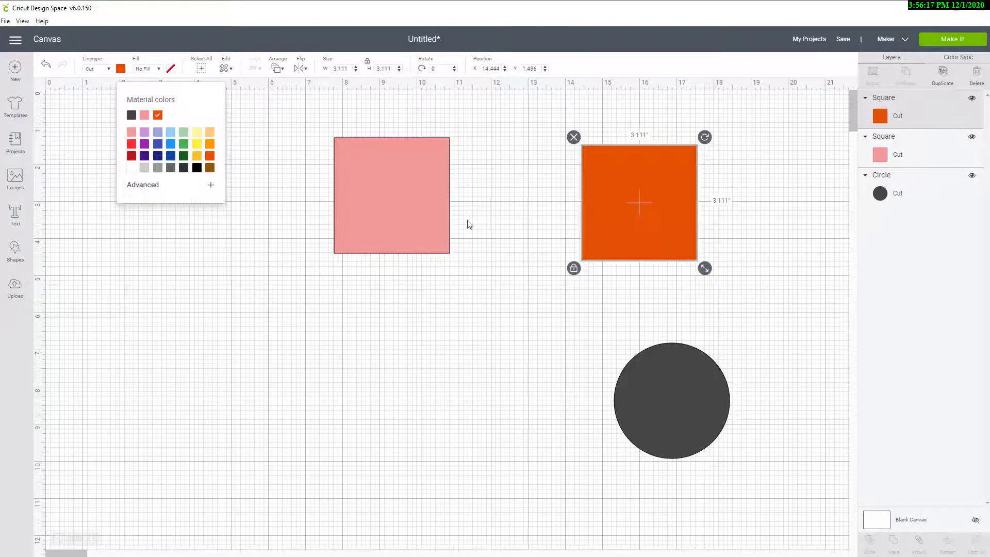
- Move the circle to the far lower right and reposition the orange and pink squares with a gap between them
drag(666, 390, 772, 413)
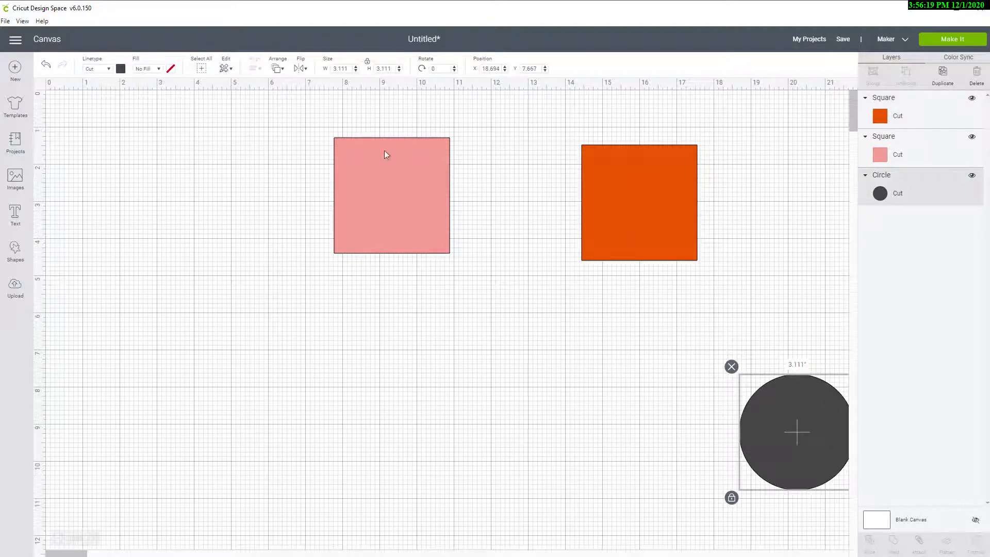
click(376, 186)
drag(642, 209, 540, 209)
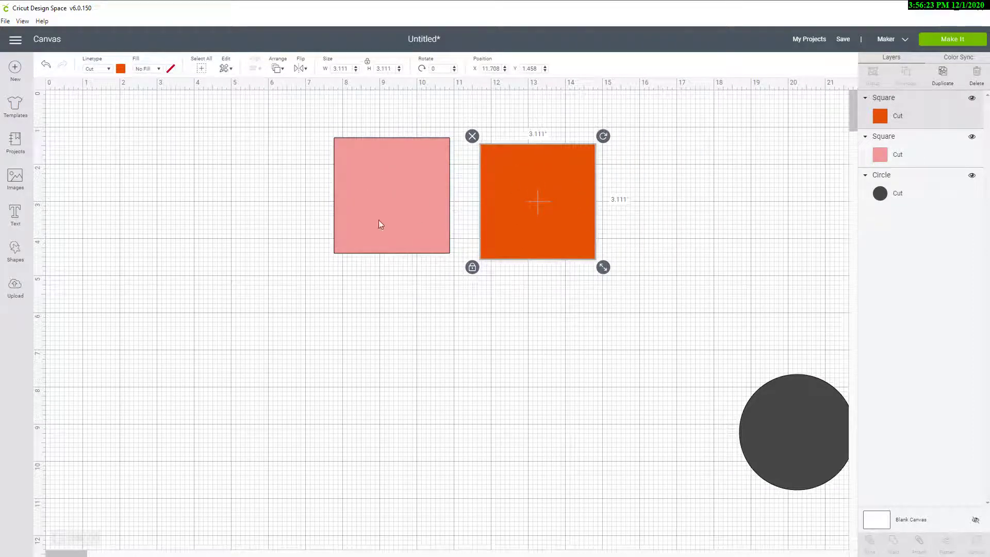
mouse_move(493, 232)
mouse_down()
mouse_move(469, 218)
mouse_move(490, 219)
mouse_up()
drag(389, 203, 310, 207)
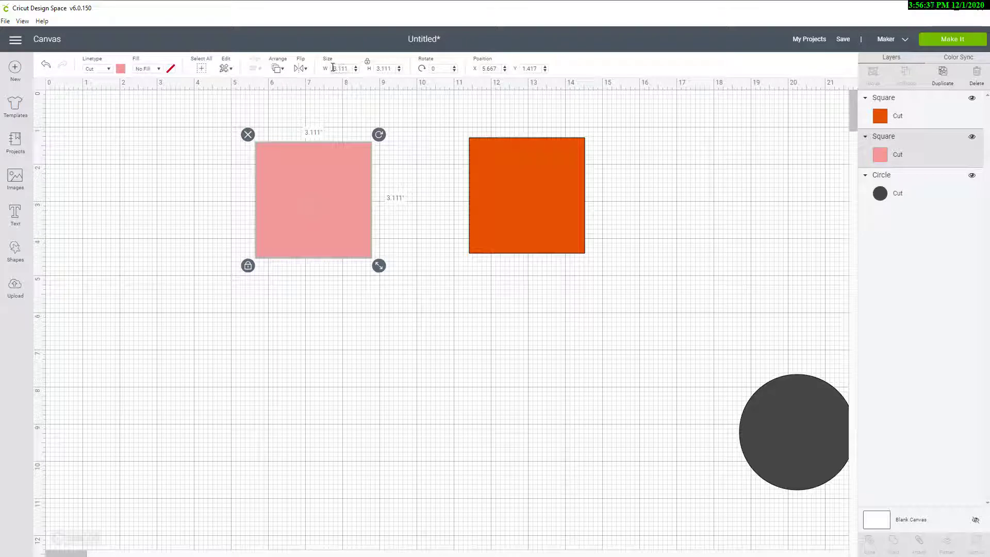
- Resize both the pink and the orange square to 4 inches wide with proportions locked
drag(333, 68, 352, 67)
text(4)
key(Tab)
click(523, 207)
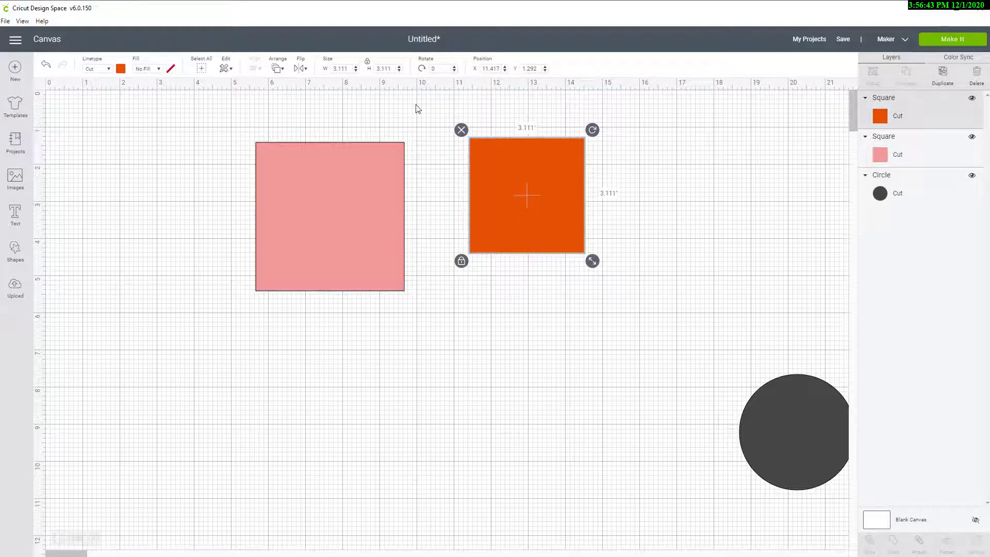
click(353, 69)
text(4)
key(Tab)
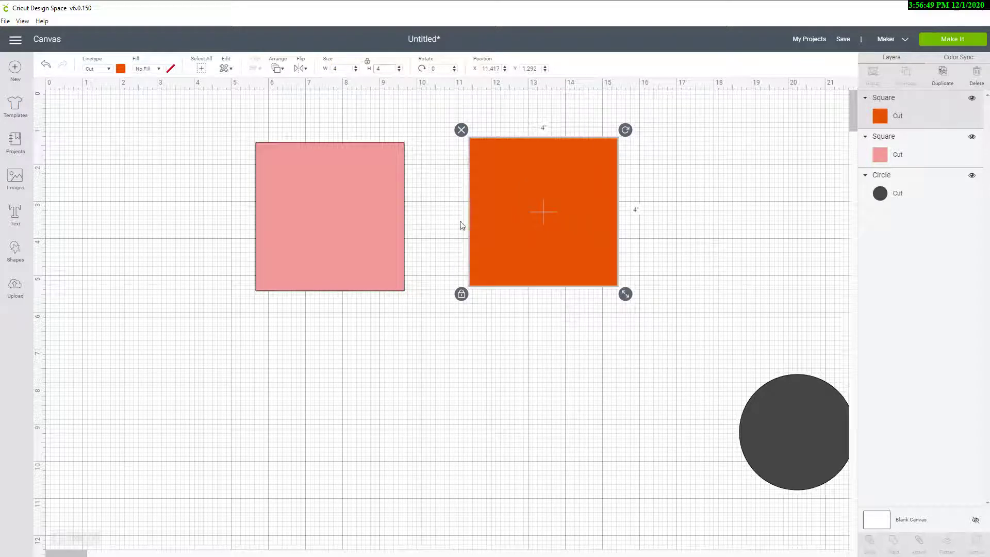
click(486, 346)
- Move the pink square toward the canvas's upper-left corner and set its position to X 1, Y 1
click(332, 208)
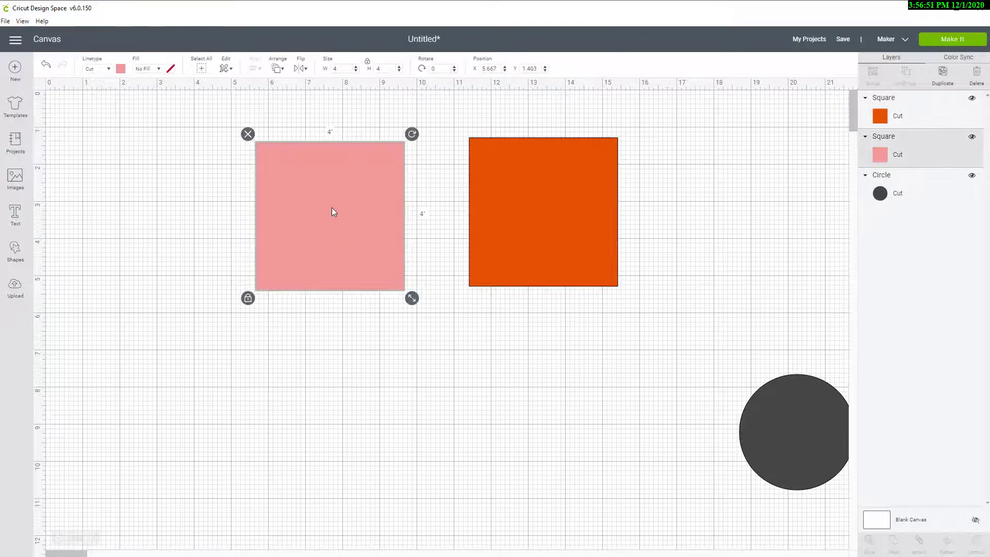
drag(332, 208, 200, 201)
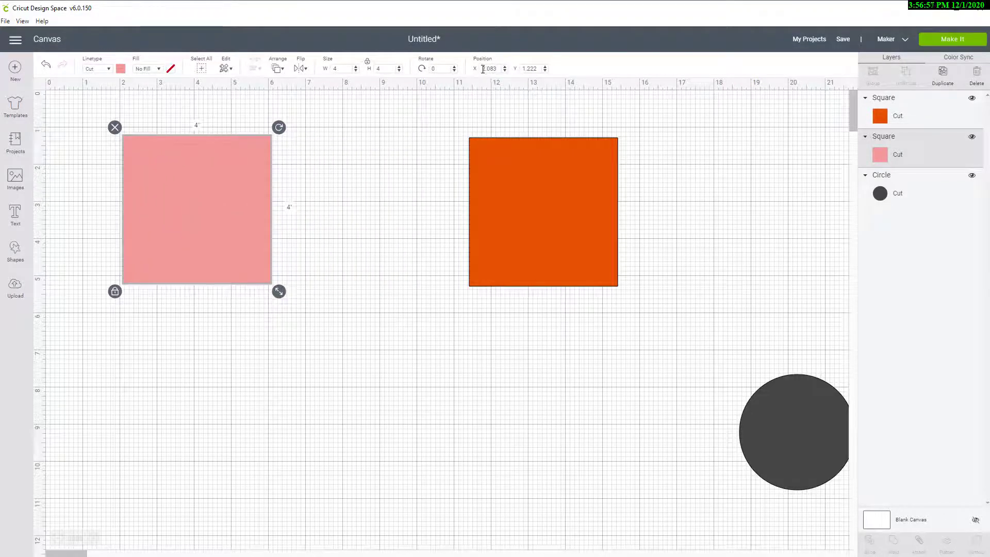
drag(484, 69, 503, 68)
text(1)
click(527, 72)
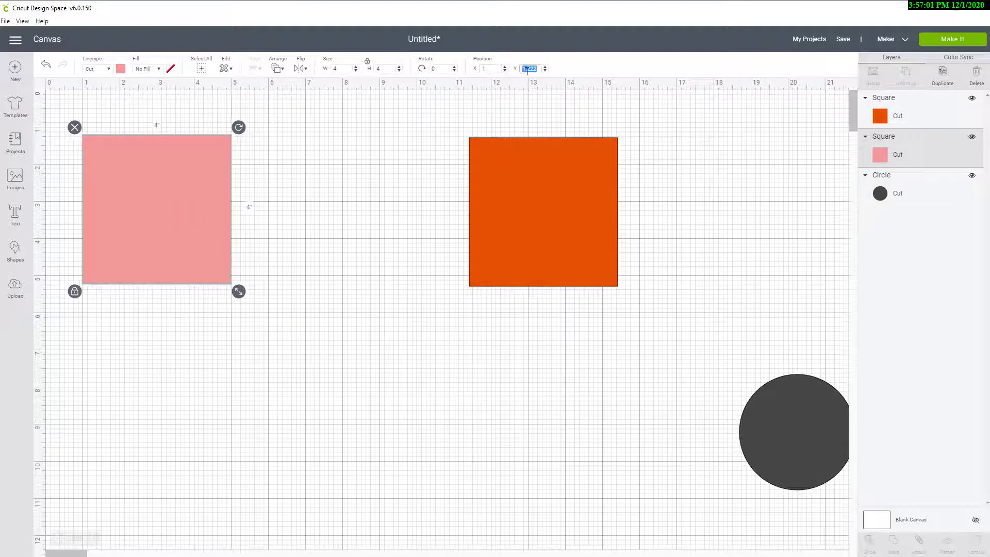
text(1)
key(Return)
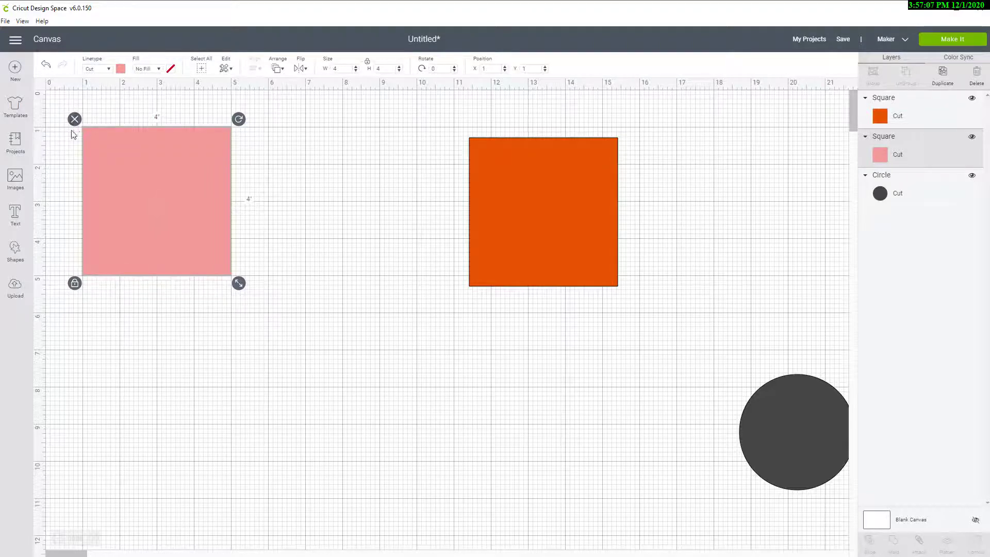
- Move the orange square next to the pink one's right side and set its Y position to 1
click(542, 202)
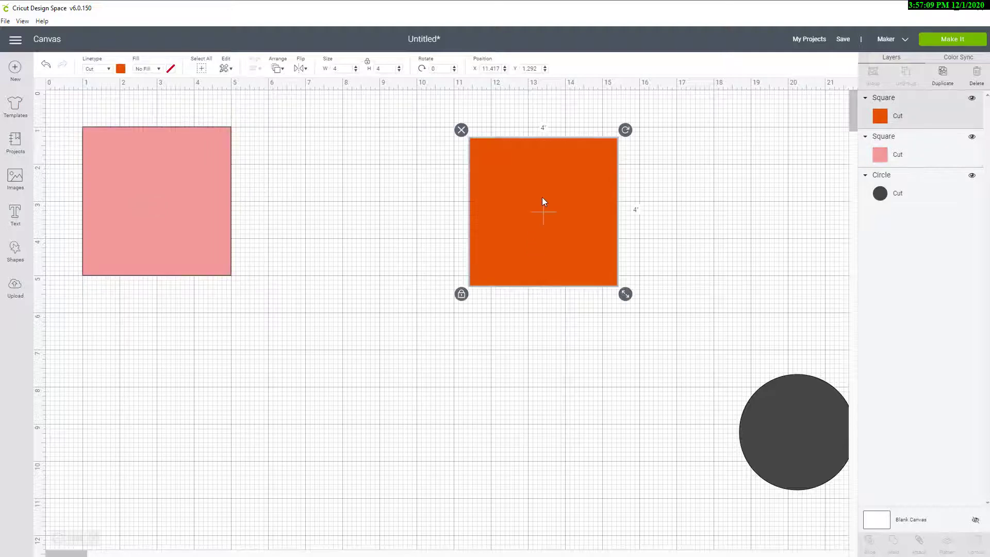
drag(542, 201, 311, 191)
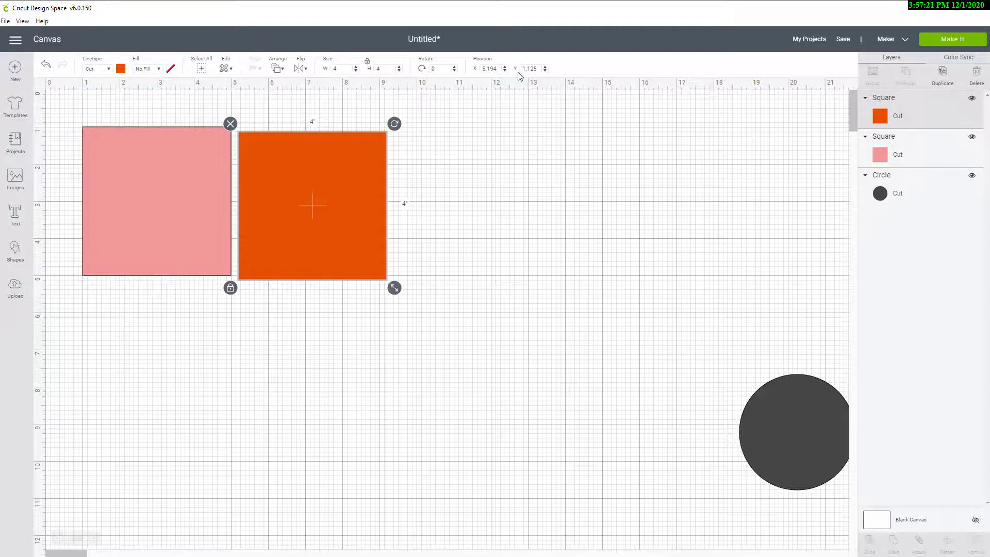
drag(522, 68, 537, 67)
text(1)
key(Return)
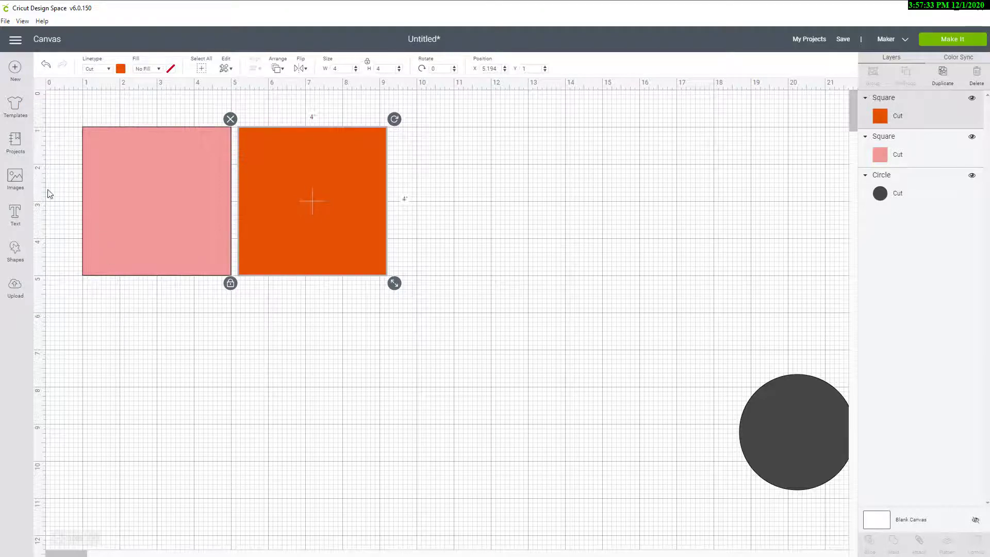
- Set the orange square's X position to 5 so that it abuts the pink square
click(164, 182)
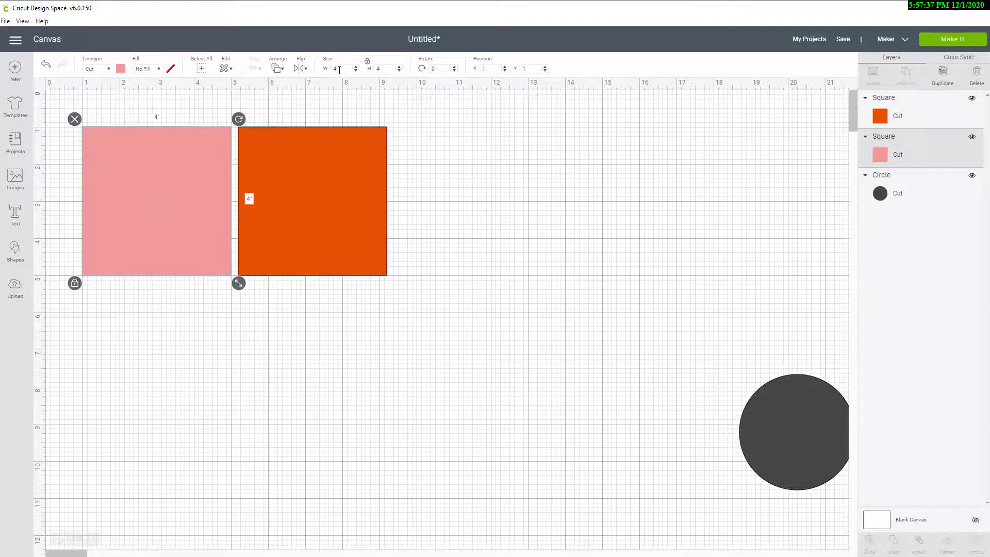
click(277, 197)
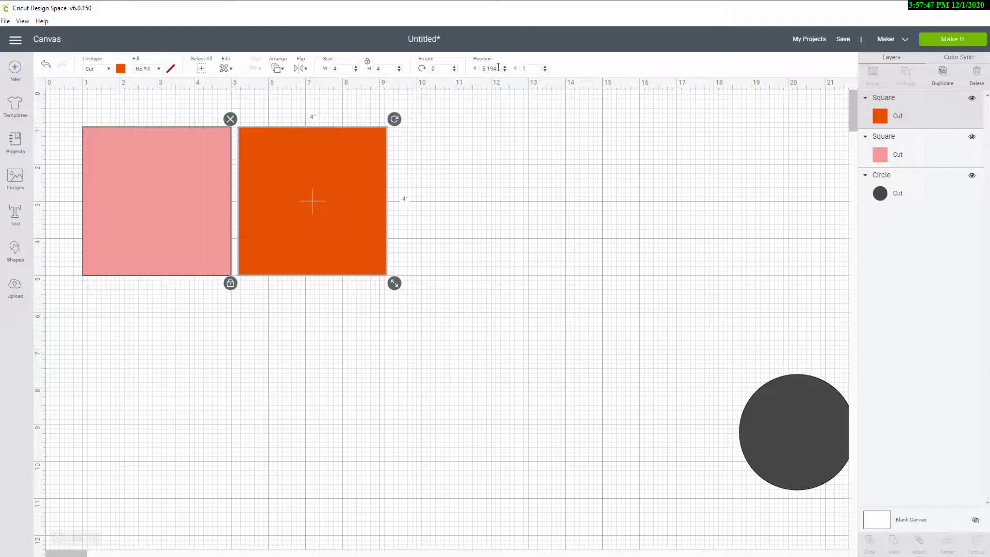
drag(498, 68, 475, 70)
text(5)
key(Tab)
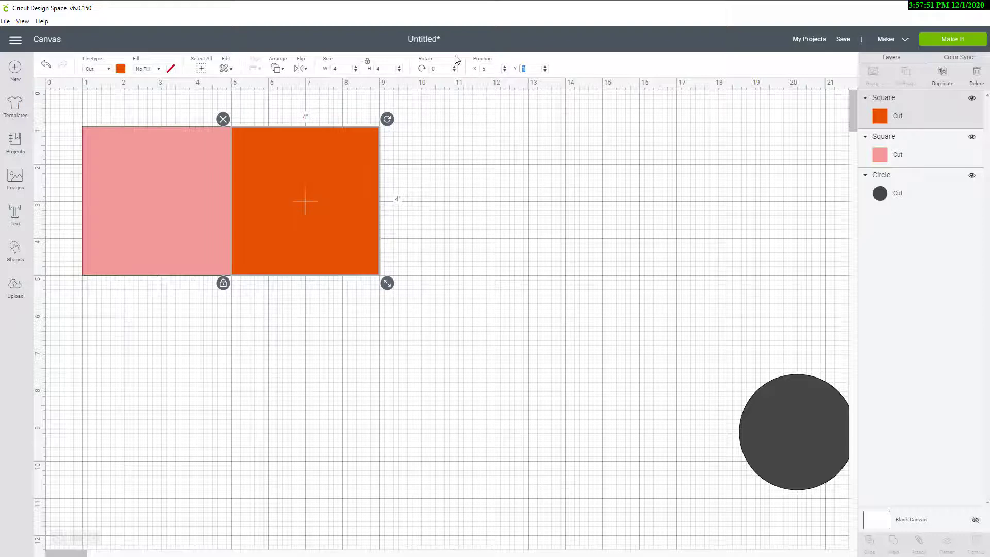
click(238, 334)
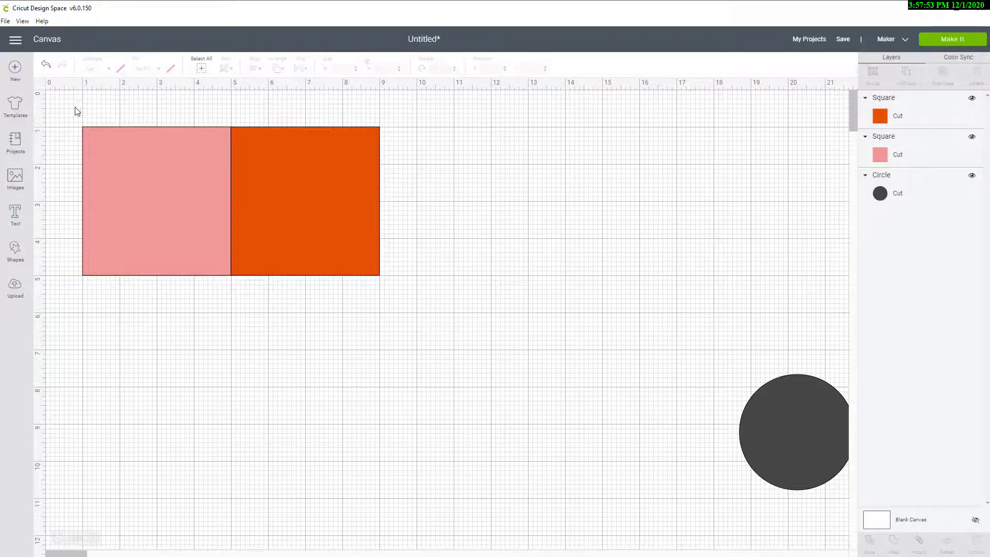
- Group the pink and orange squares together
drag(65, 108, 419, 272)
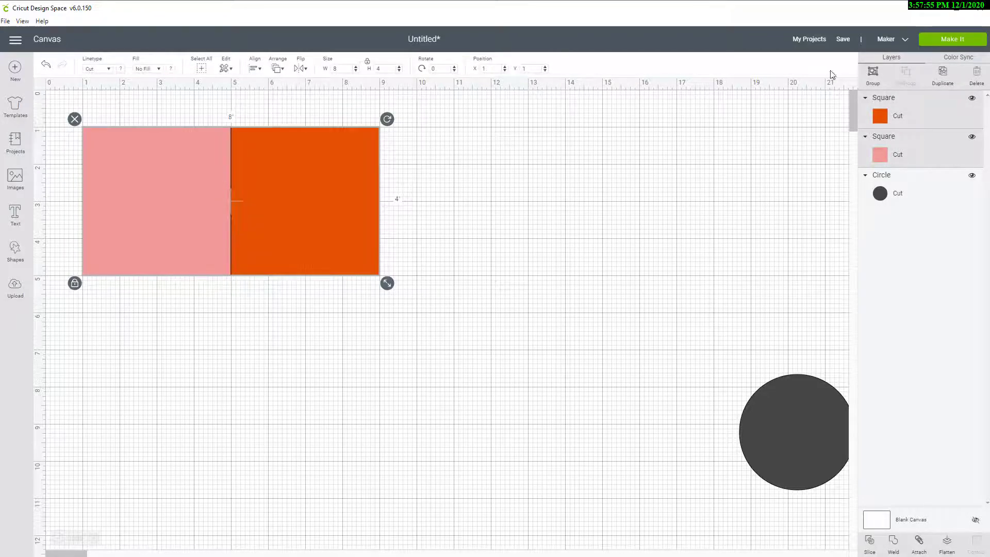
click(873, 74)
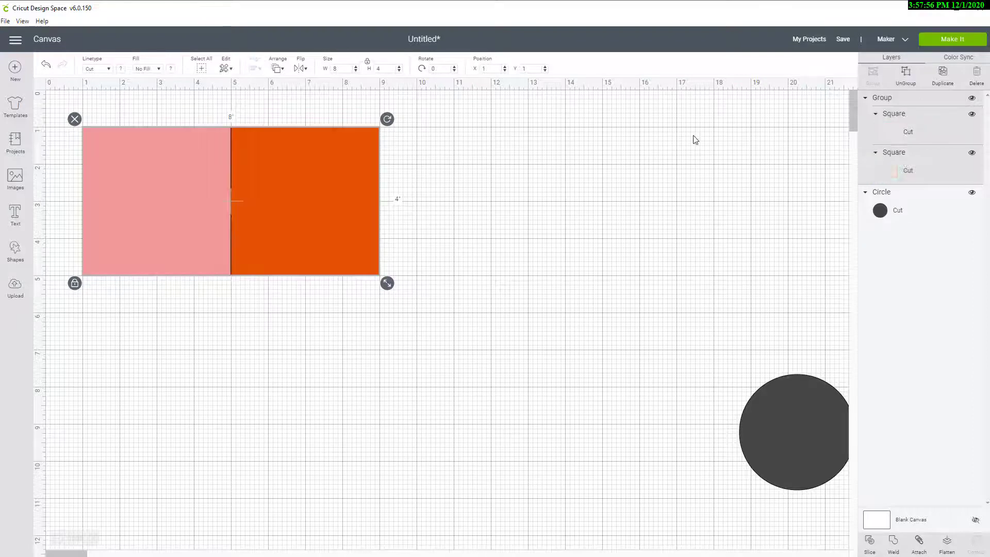
click(359, 336)
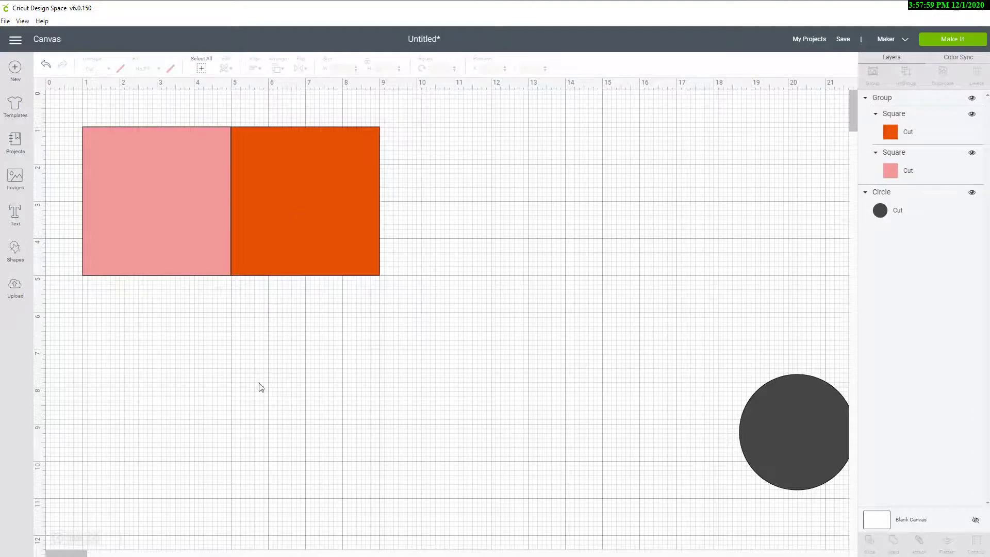
- Duplicate the two-square group, move the copy below the original and set its X position to 1
click(300, 170)
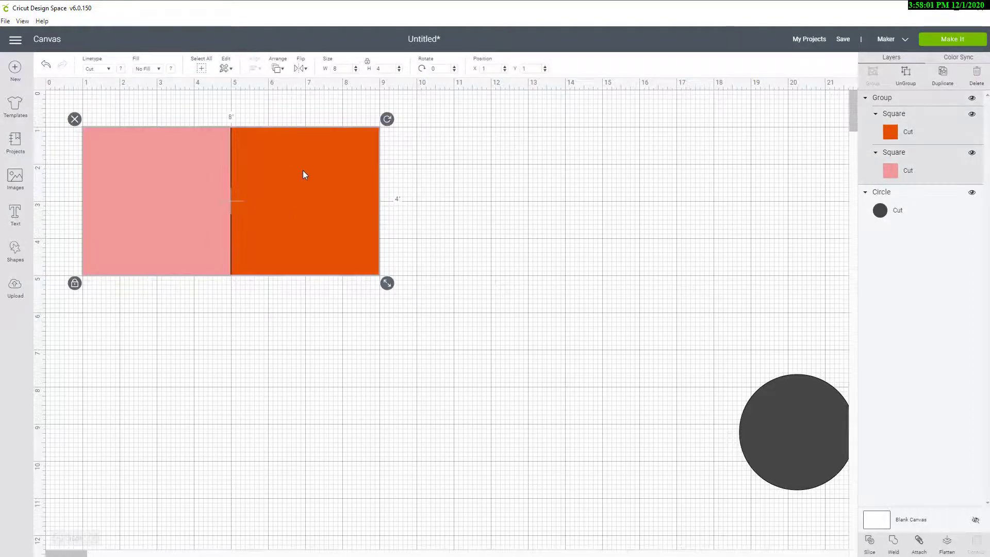
click(942, 78)
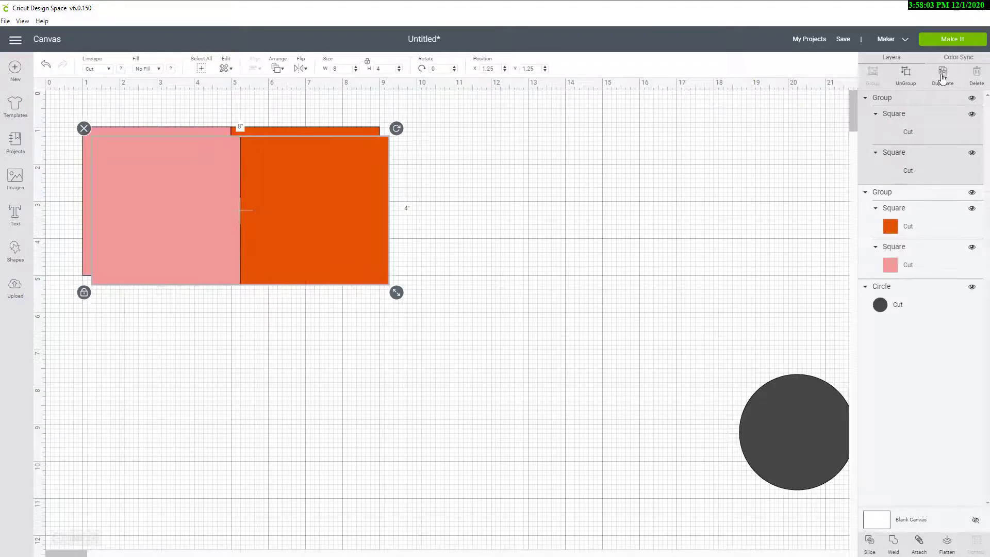
drag(360, 227, 349, 393)
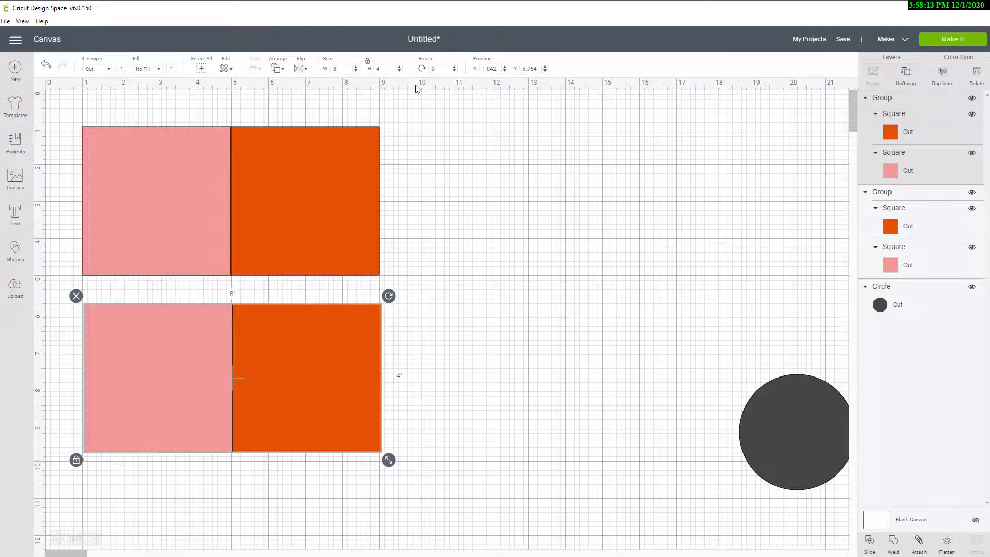
drag(482, 68, 498, 69)
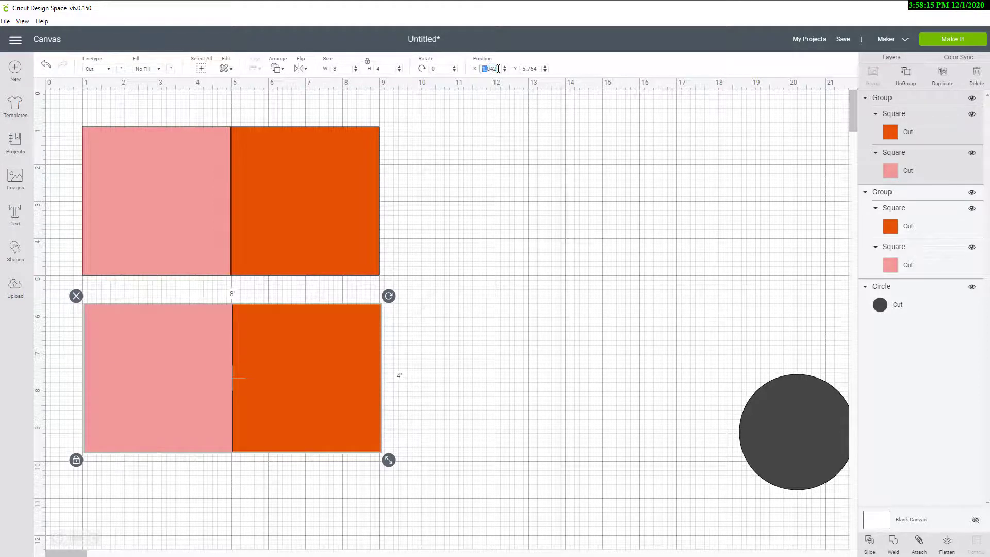
text(1)
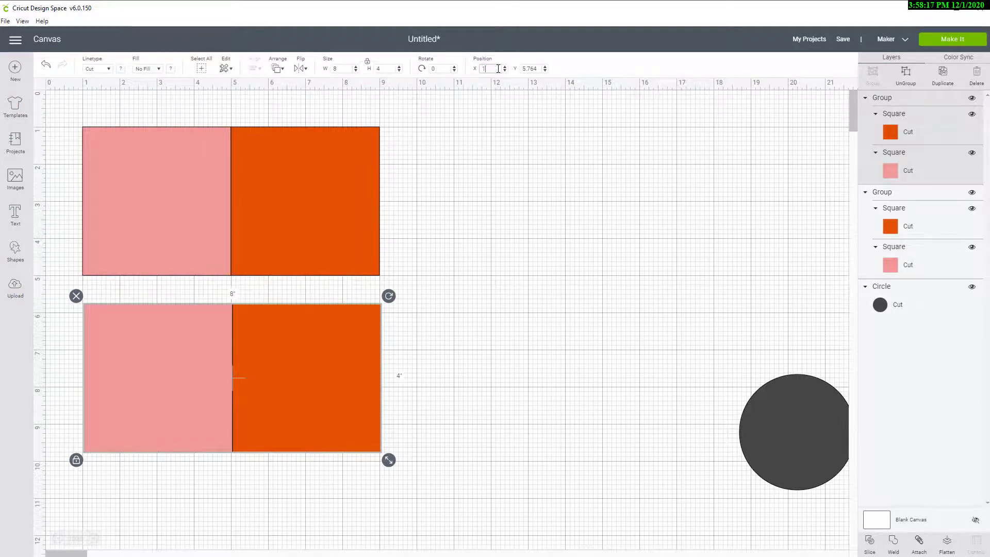
key(Tab)
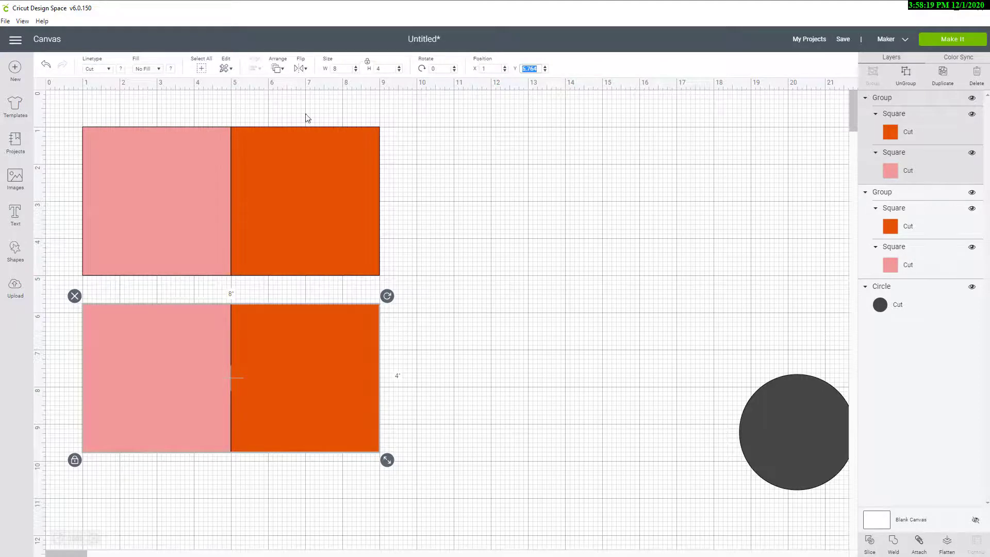
- Set the lower group's Y position to 5 so that it abuts the upper group
click(303, 175)
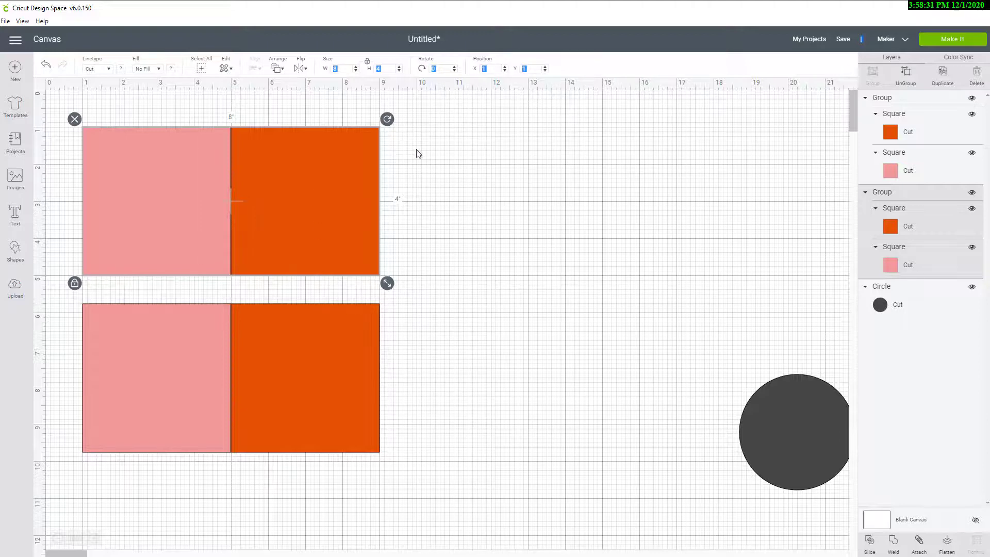
click(330, 399)
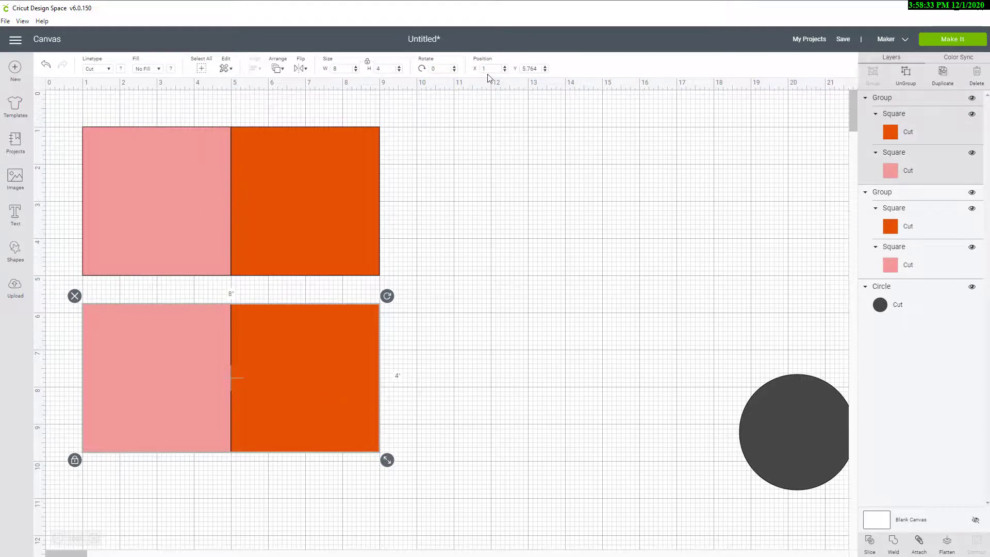
drag(522, 69, 532, 69)
text(5)
key(Return)
click(538, 262)
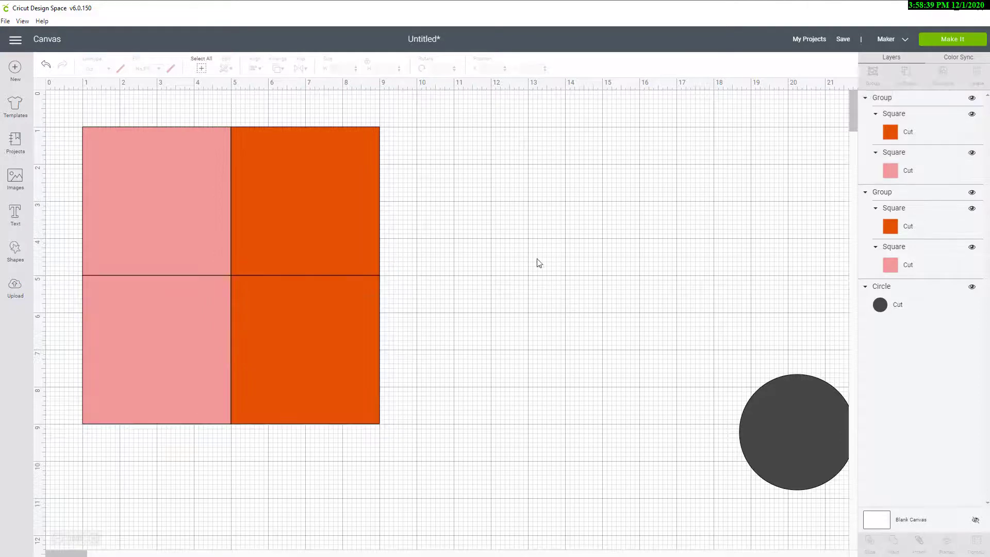
- Group the two rows of squares into one grid and move it to about X 4.472, Y 1.181
drag(57, 112, 485, 460)
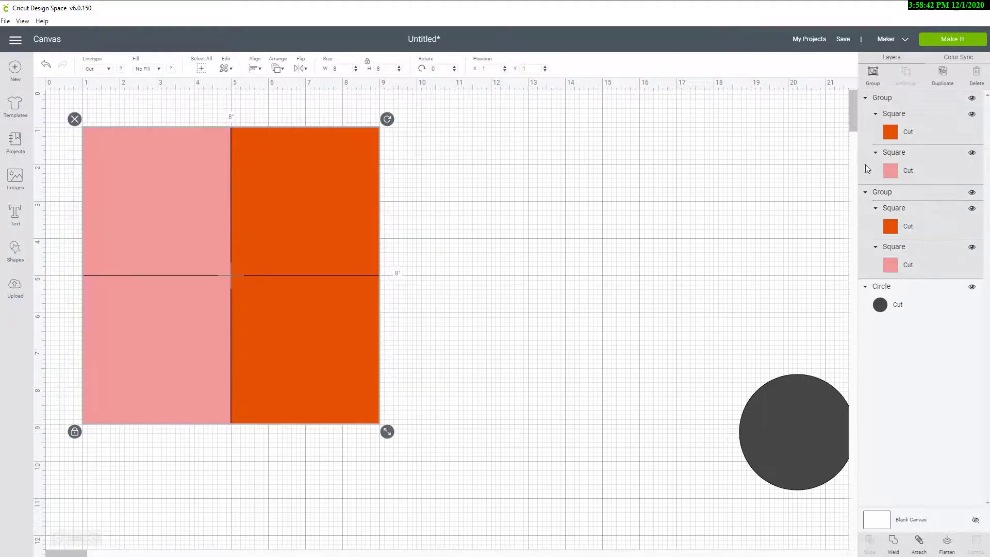
click(873, 74)
drag(328, 330, 458, 340)
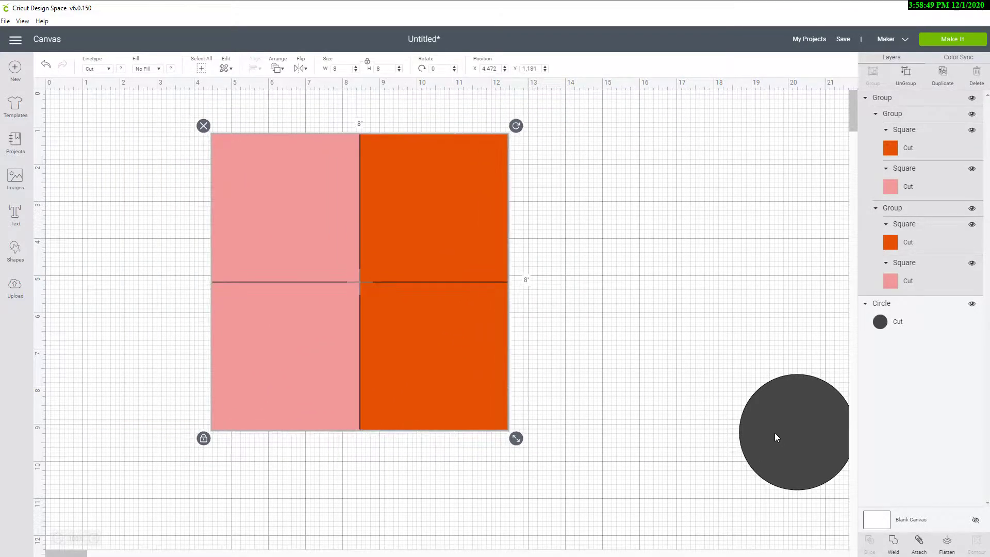
- Move the dark circle onto the middle of the square grid and center the two on each other horizontally and vertically
drag(775, 434, 348, 283)
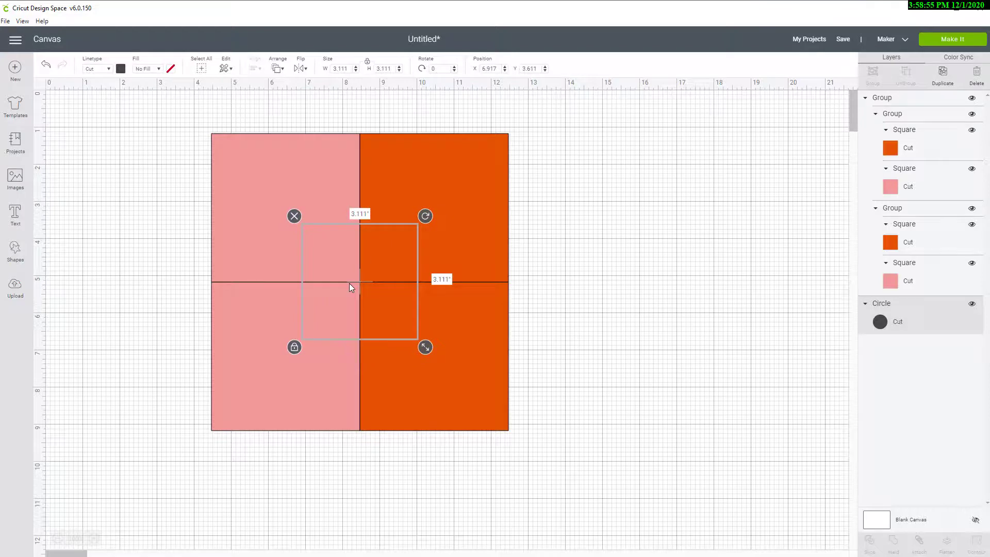
click(637, 275)
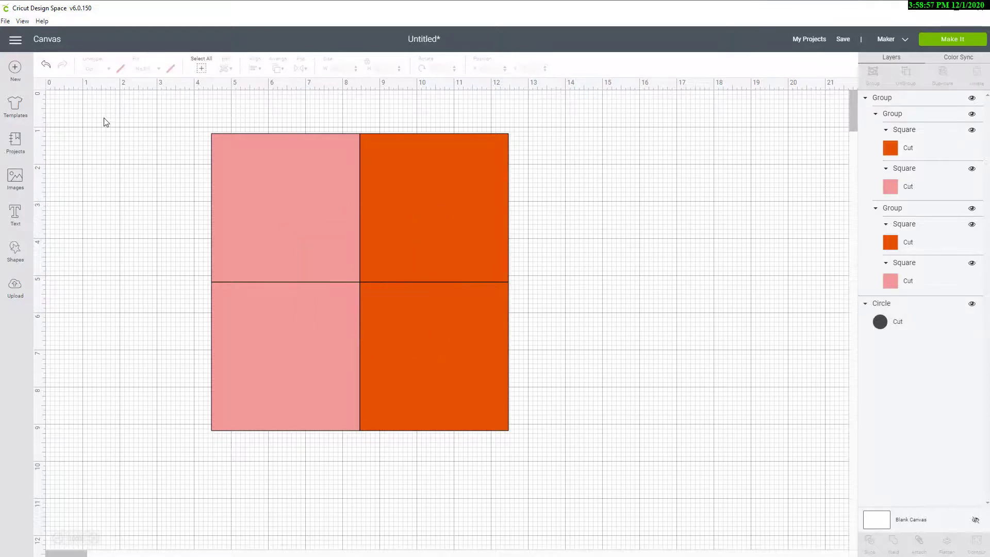
drag(104, 118, 598, 470)
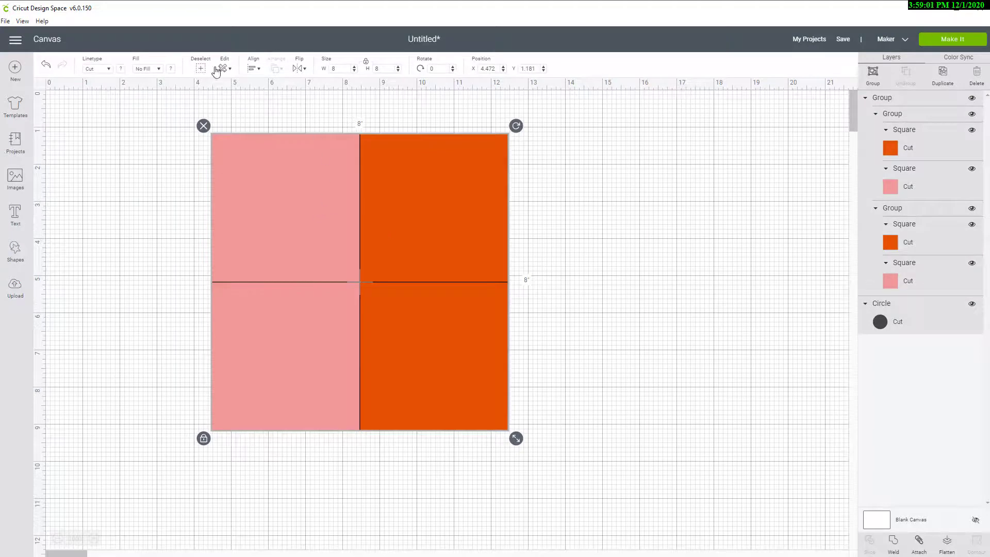
click(253, 73)
click(267, 101)
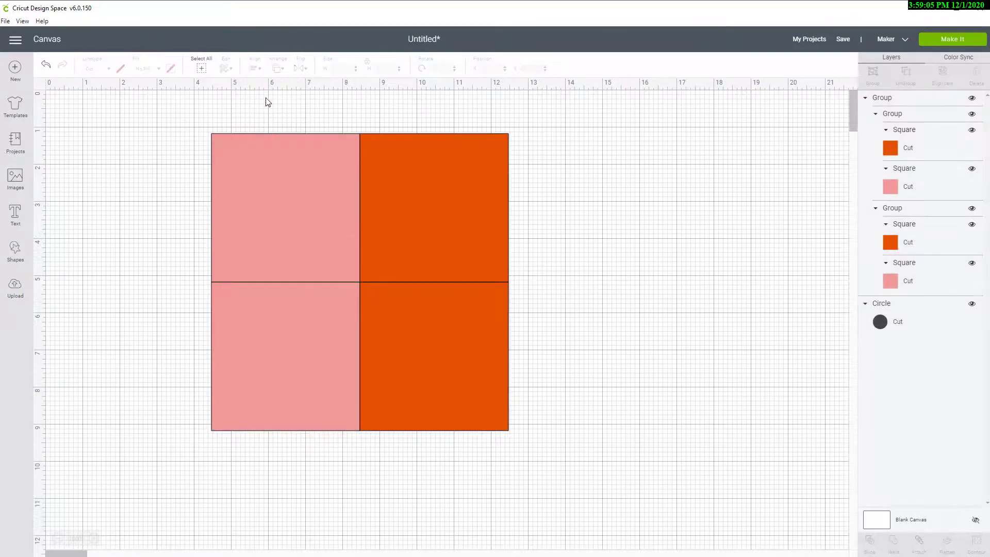
drag(127, 122, 506, 418)
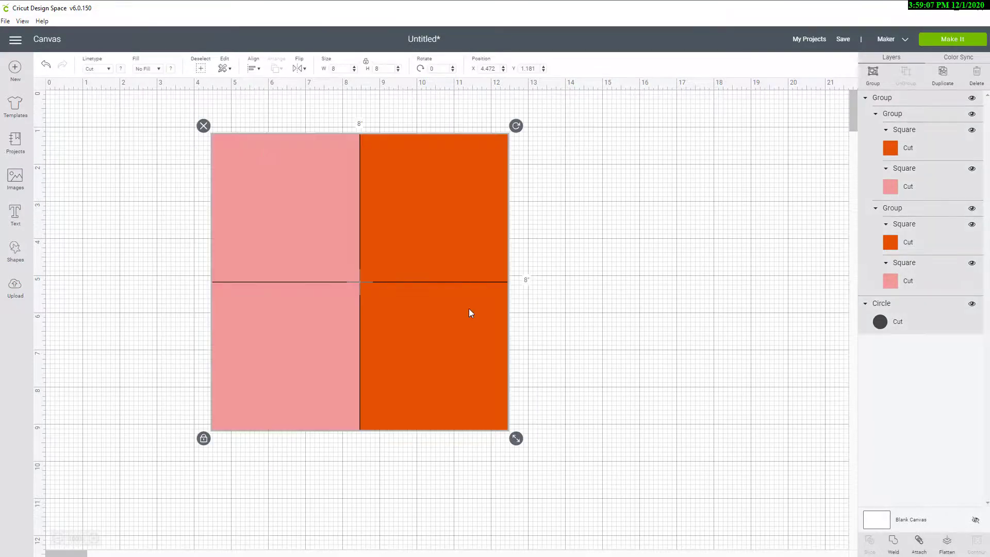
click(253, 72)
click(287, 156)
click(47, 133)
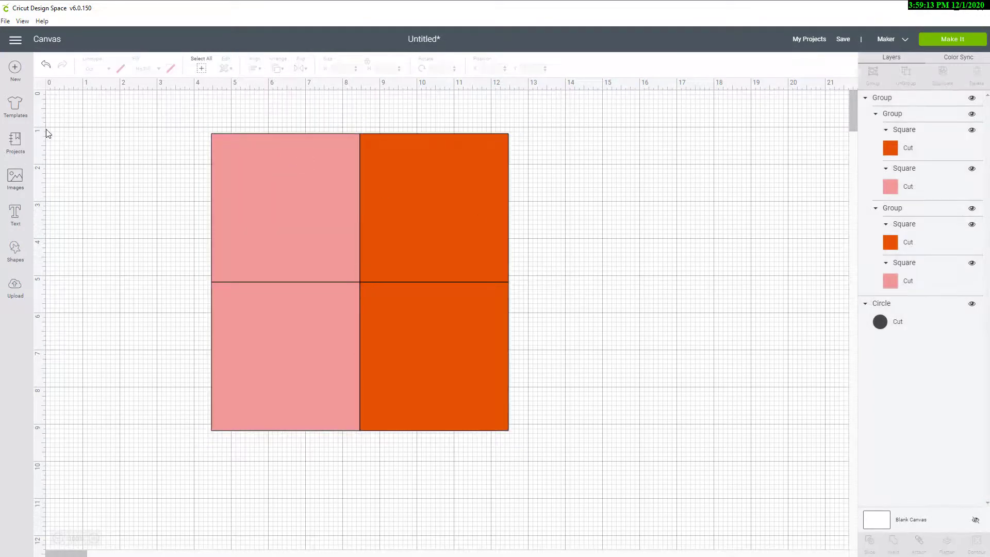
- Move the circle's layer above the grid group in the layer order so that it sits in front of the squares
drag(79, 107, 587, 454)
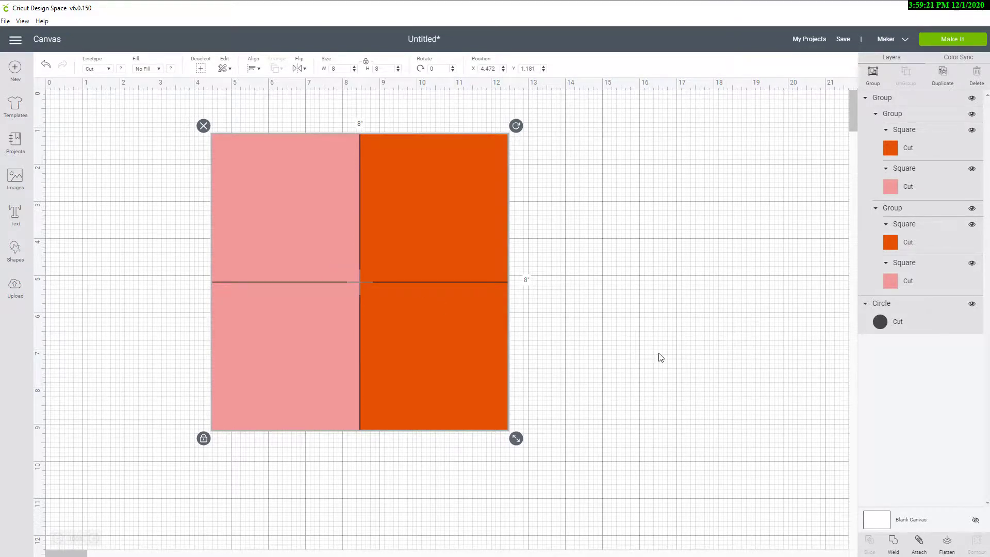
click(918, 321)
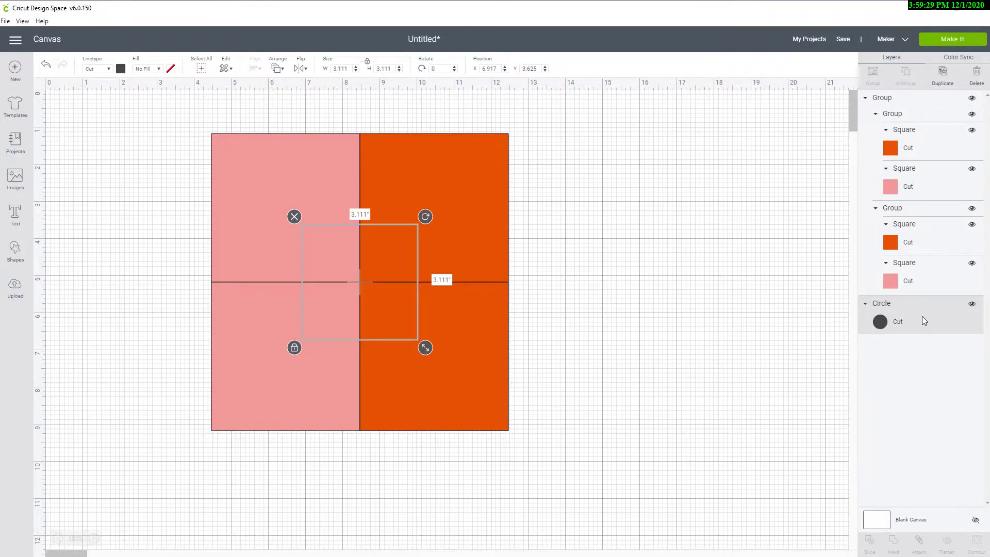
drag(923, 321, 930, 99)
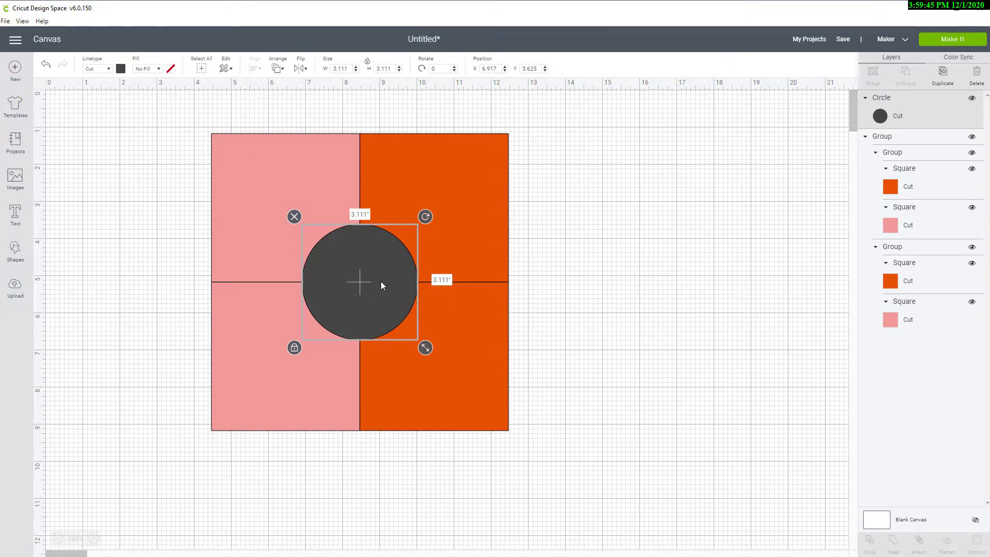
click(748, 312)
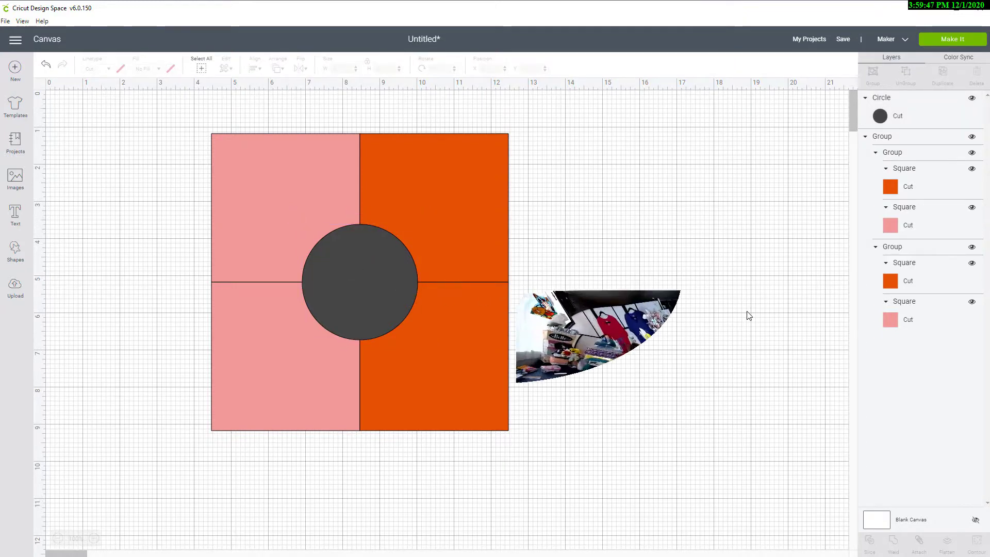